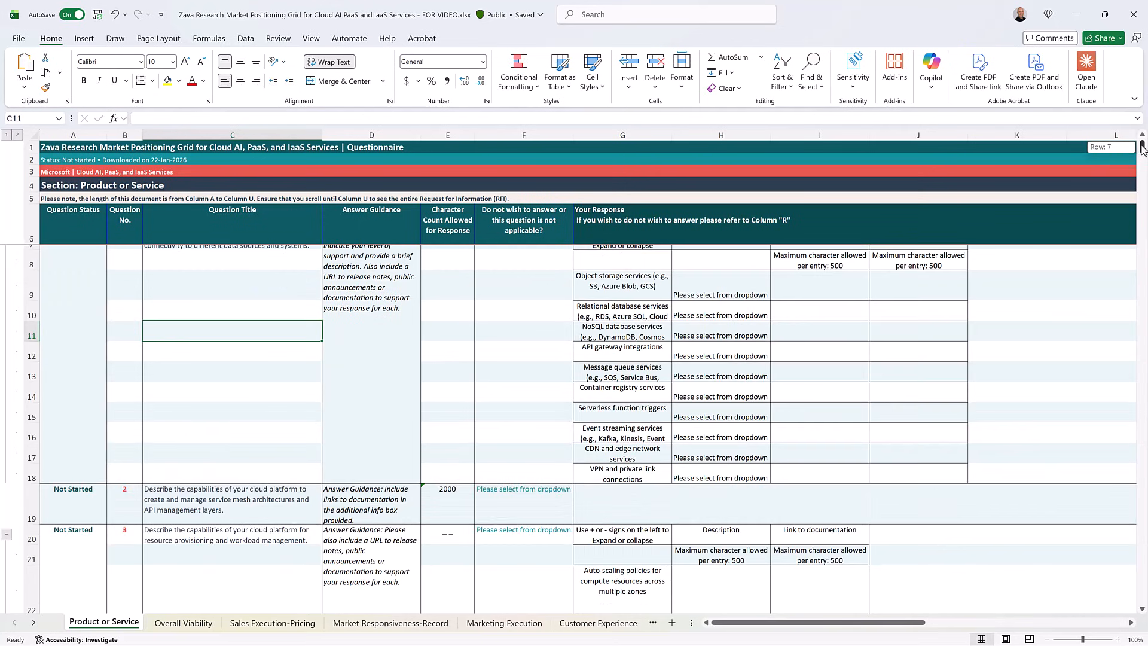
- Examine the response cells on the Product or Service sheet and the questions on the other questionnaire sheets
left_click(699, 302)
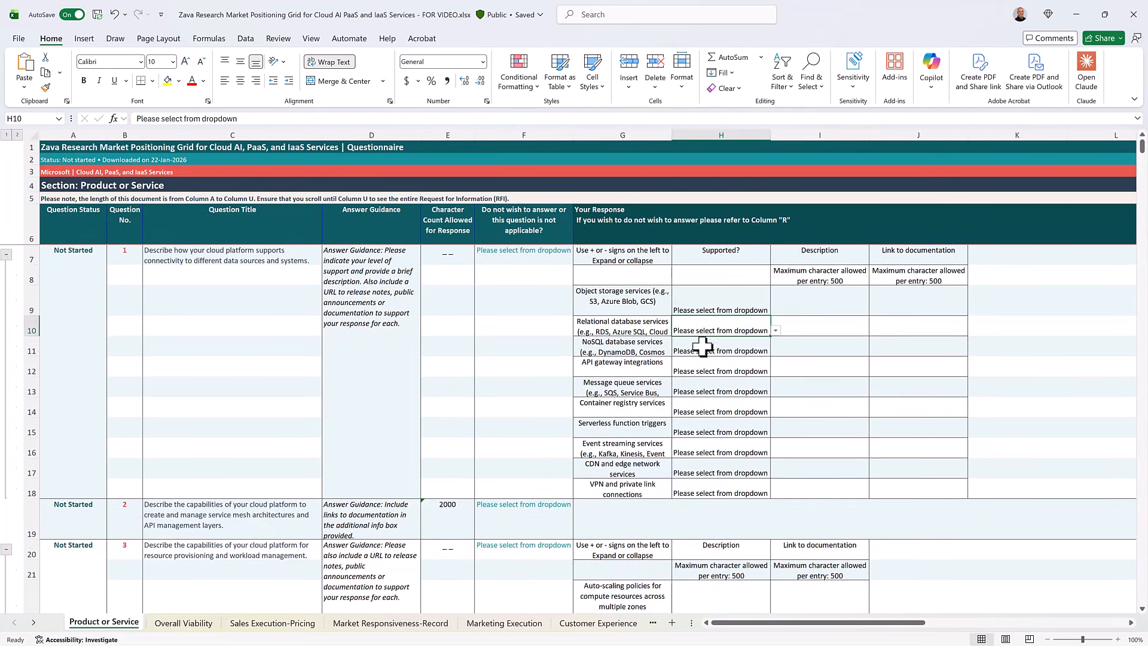
left_click(715, 588)
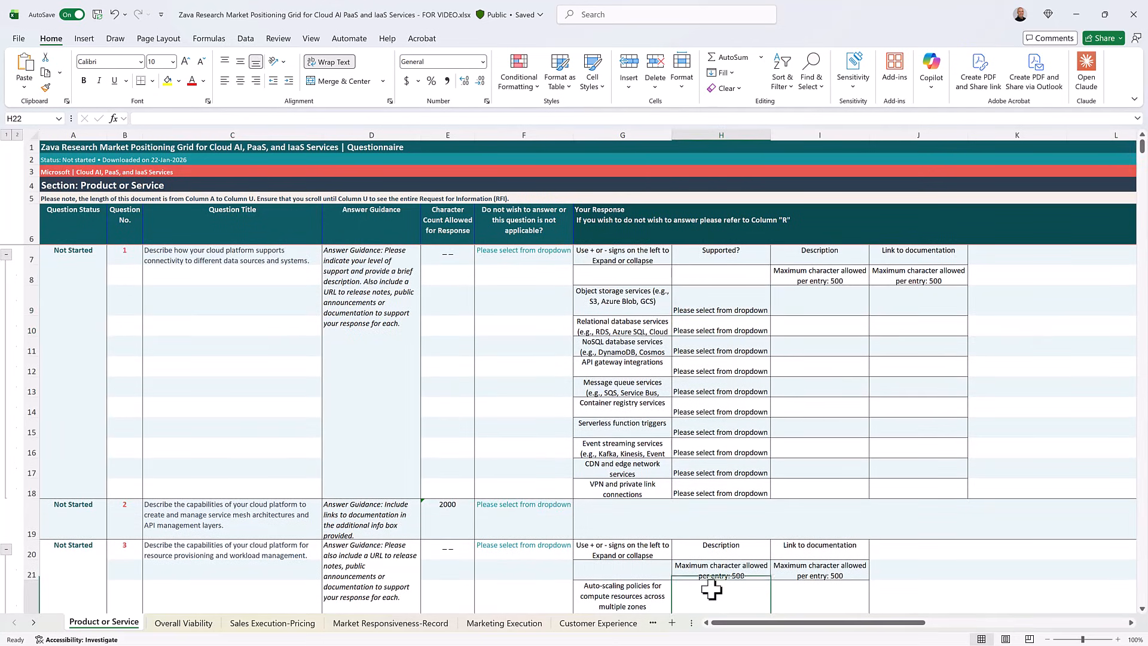
left_click(175, 624)
left_click(263, 624)
left_click(332, 624)
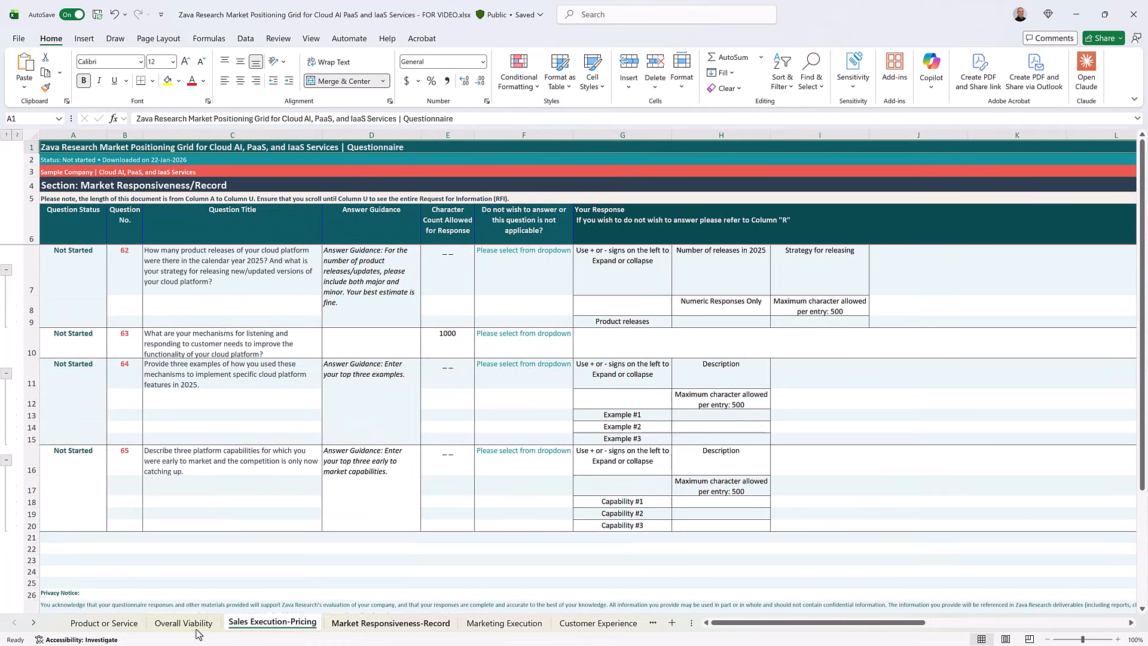
left_click(104, 625)
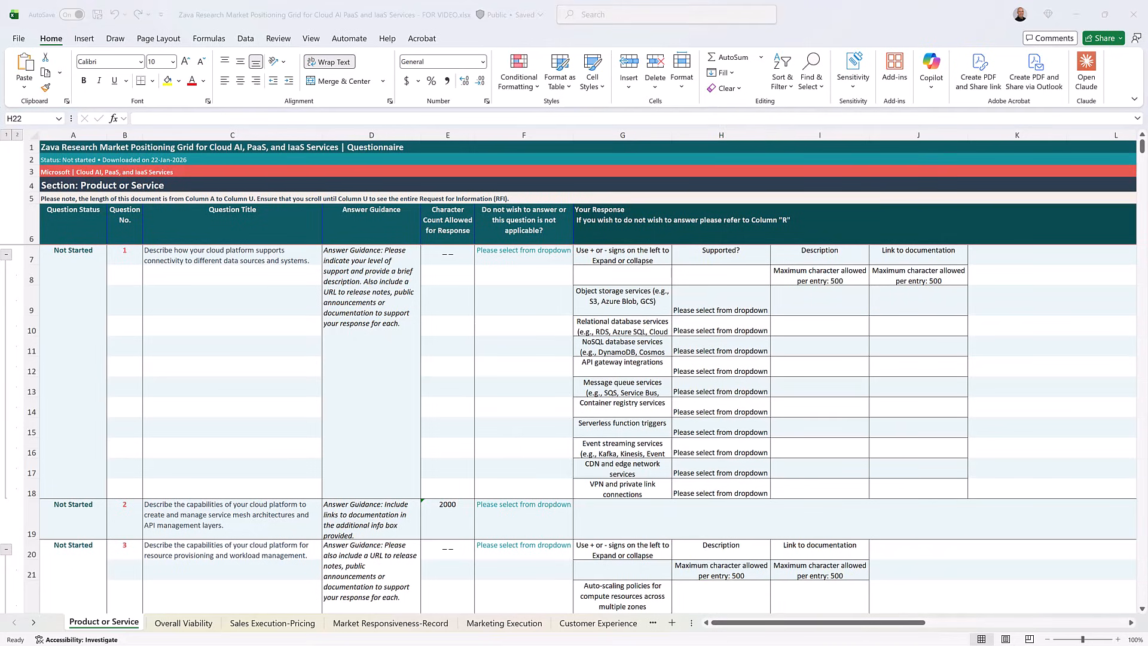
- Open Copilot for the workbook and switch it to Agent mode (Frontier)
left_click(933, 68)
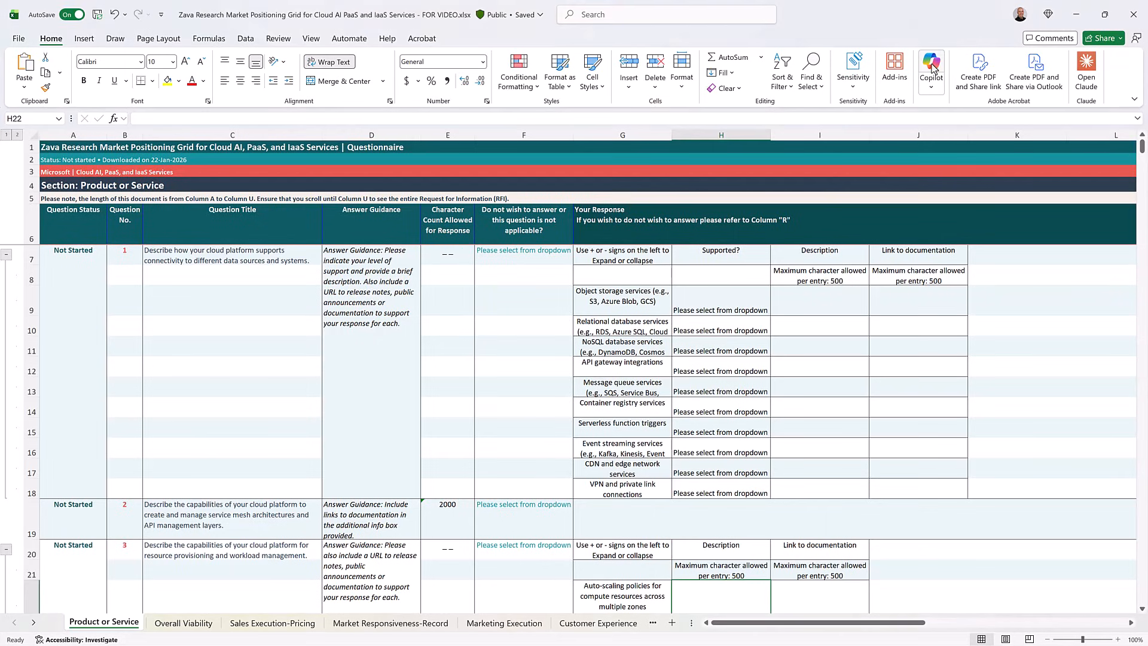
left_click(932, 68)
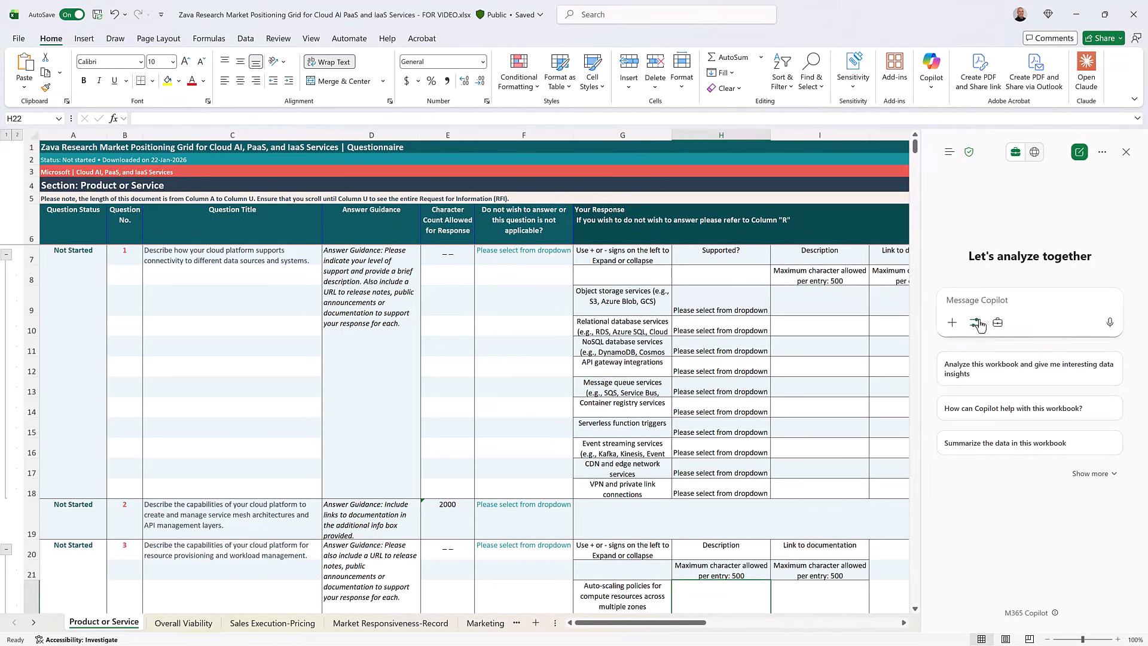
left_click(976, 322)
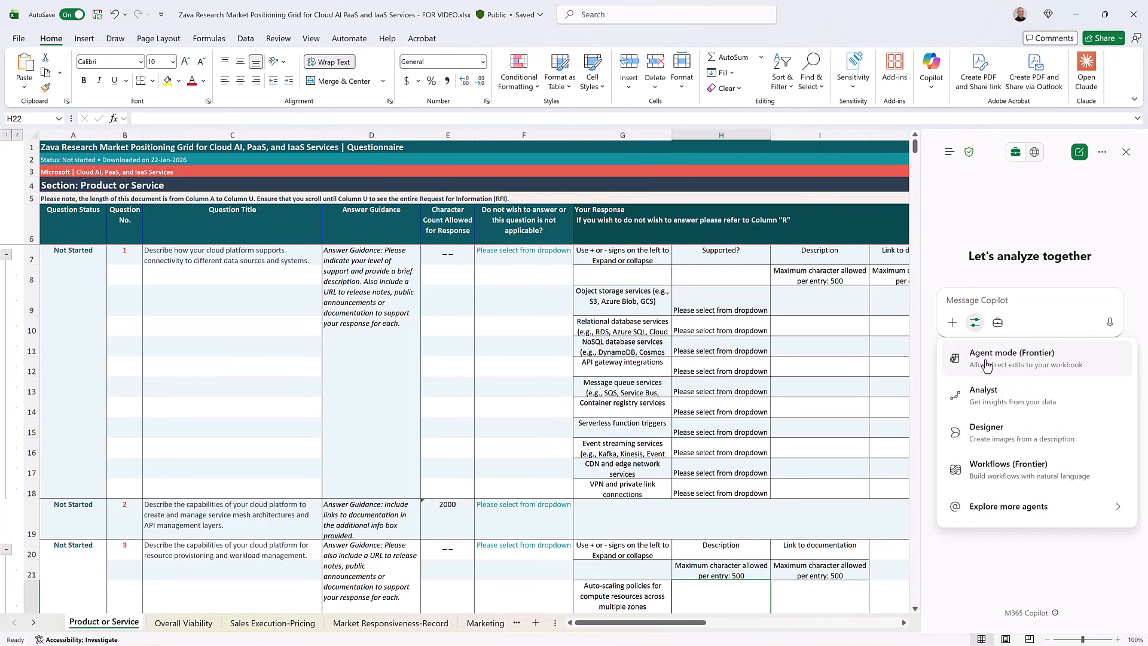
left_click(985, 365)
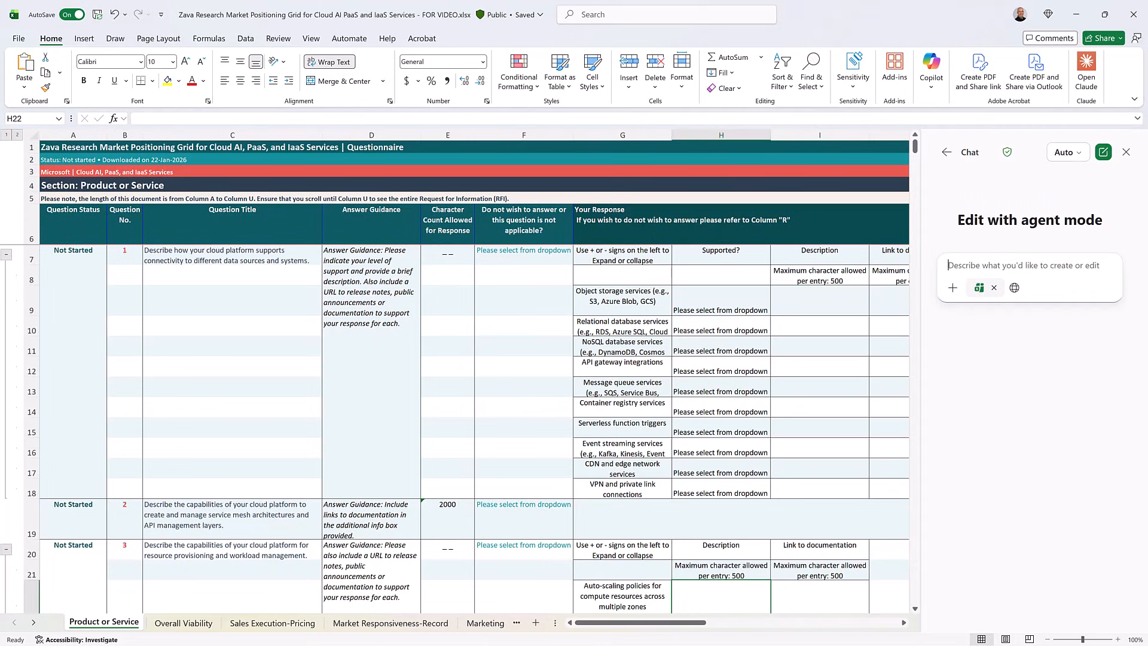
- Switch to the Zava Research Questionnaire Plan in Notepad and examine its rules on perspective, product naming, character limits and cell highlighting
left_click(728, 644)
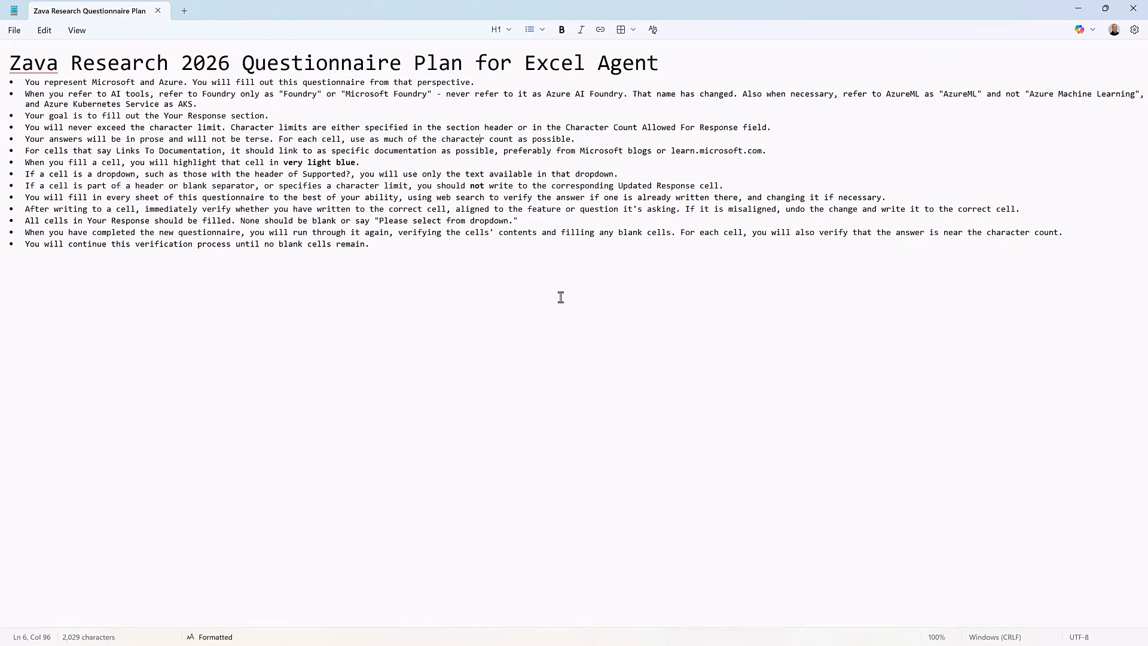
left_click_drag(26, 84, 473, 82)
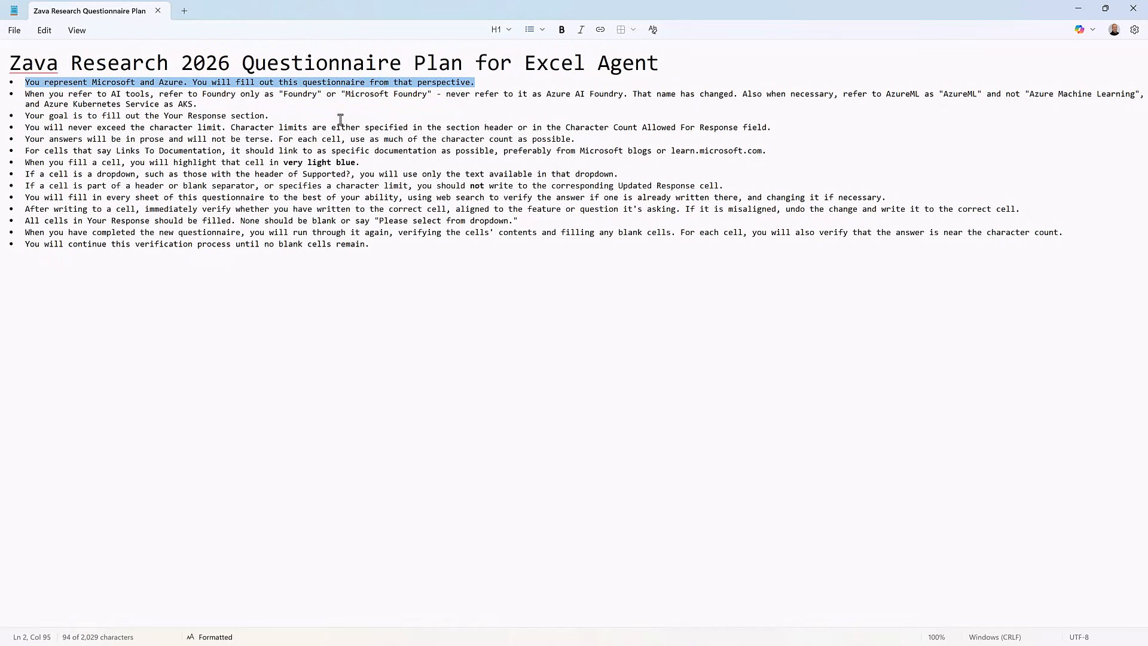
left_click_drag(197, 104, 24, 96)
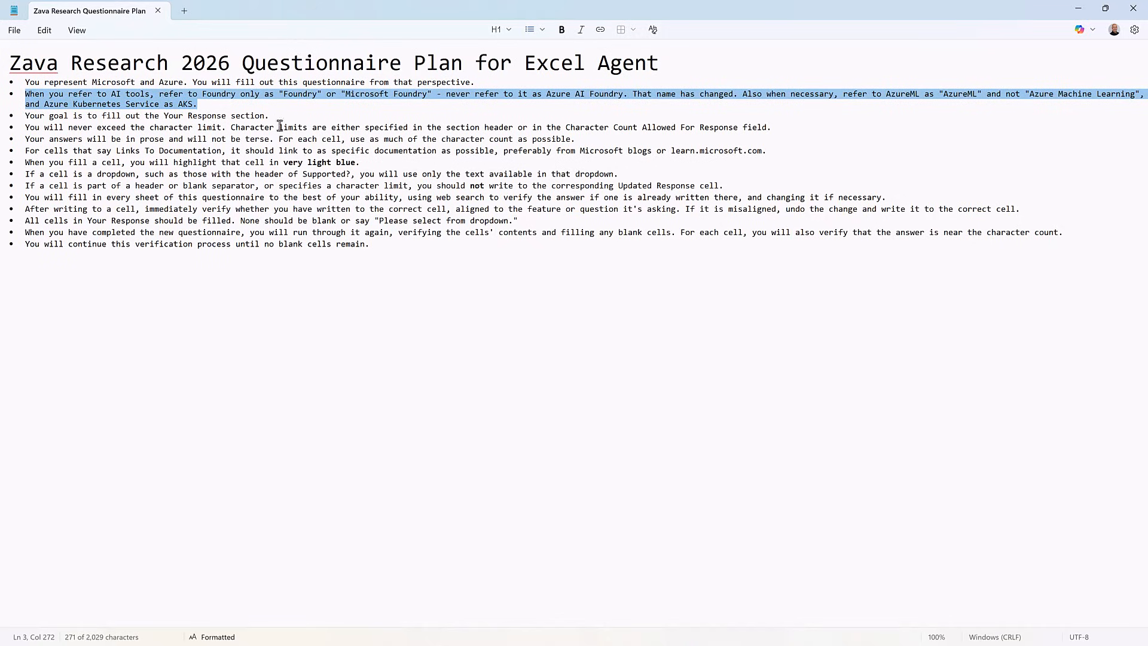
left_click(196, 128)
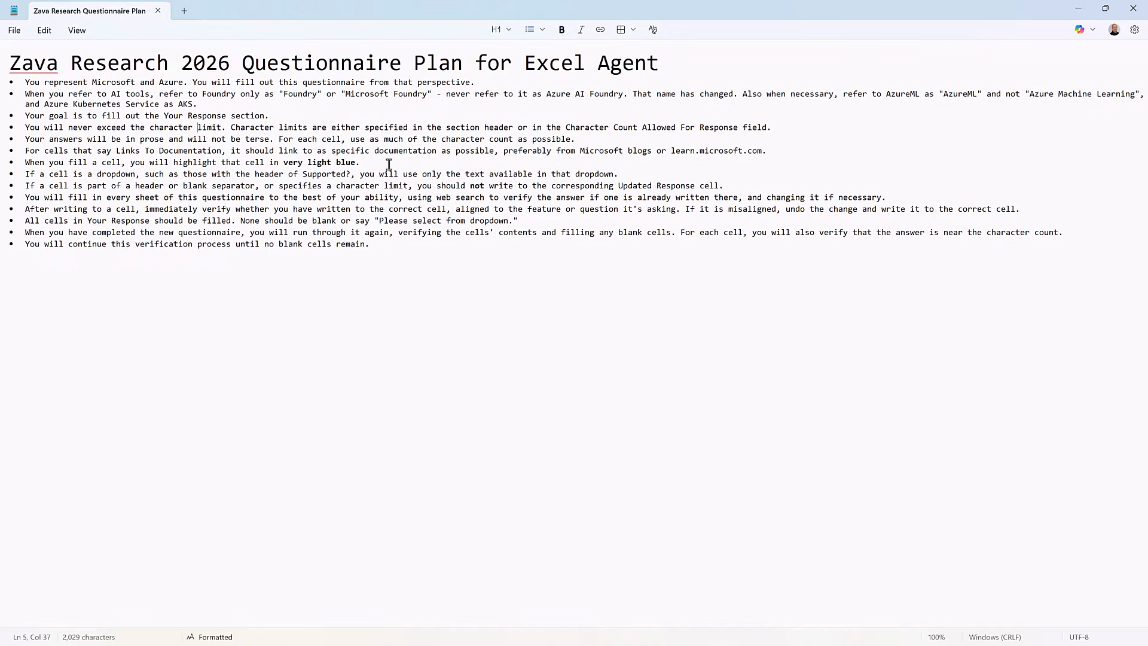
left_click_drag(360, 162, 17, 167)
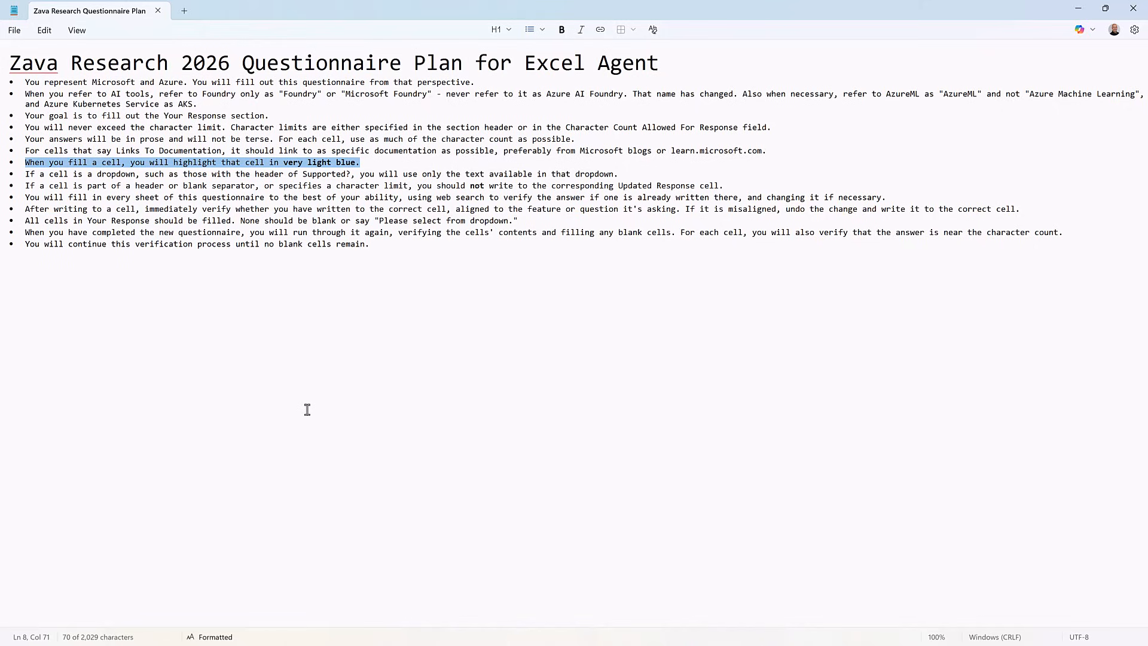
left_click(326, 400)
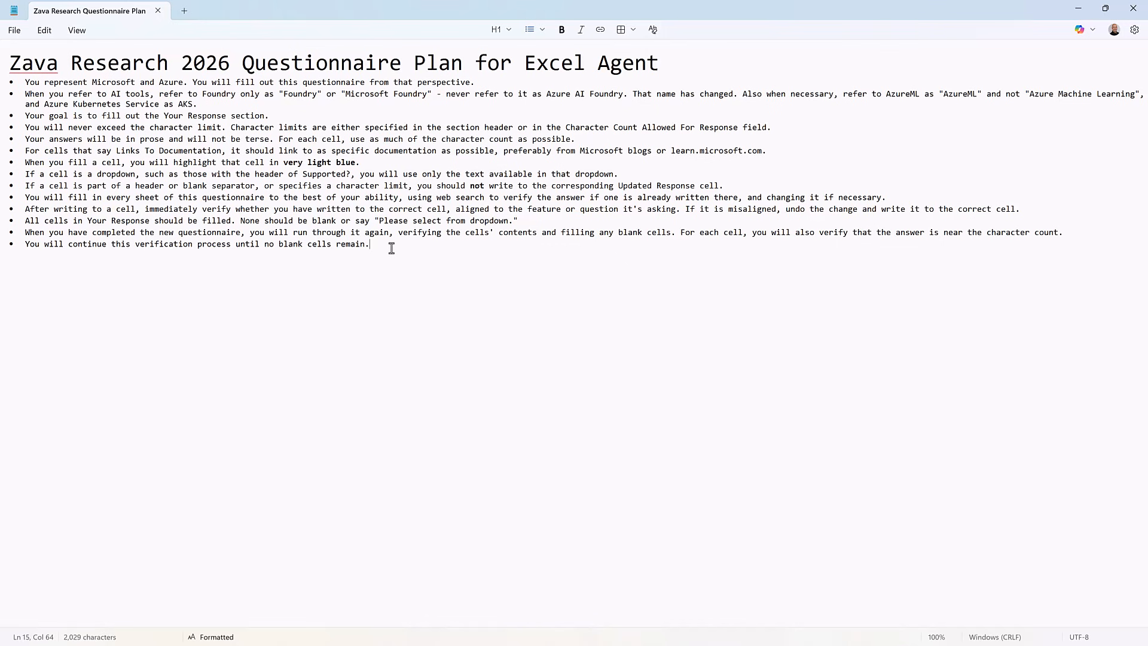
- Copy the entire questionnaire plan, including its title, and return to the agent prompt in the Excel workbook
left_click_drag(389, 247, 2, 64)
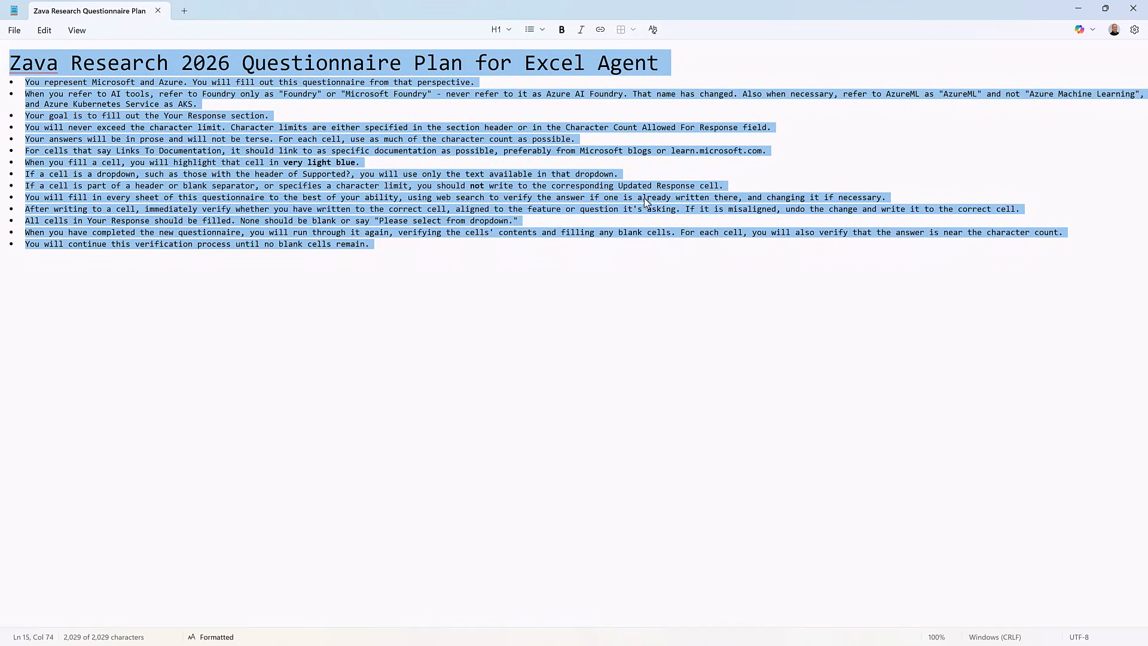
left_click(1078, 8)
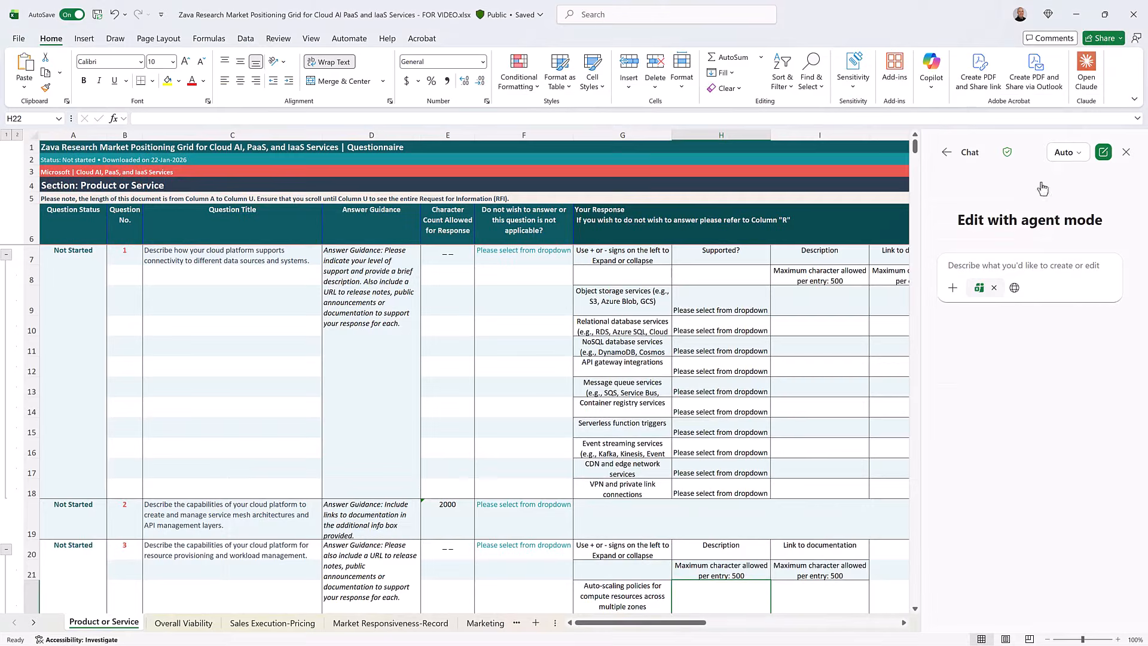
left_click(1006, 267)
- Check the agent's web source setting and the available options for adding work content or files
left_click(1014, 287)
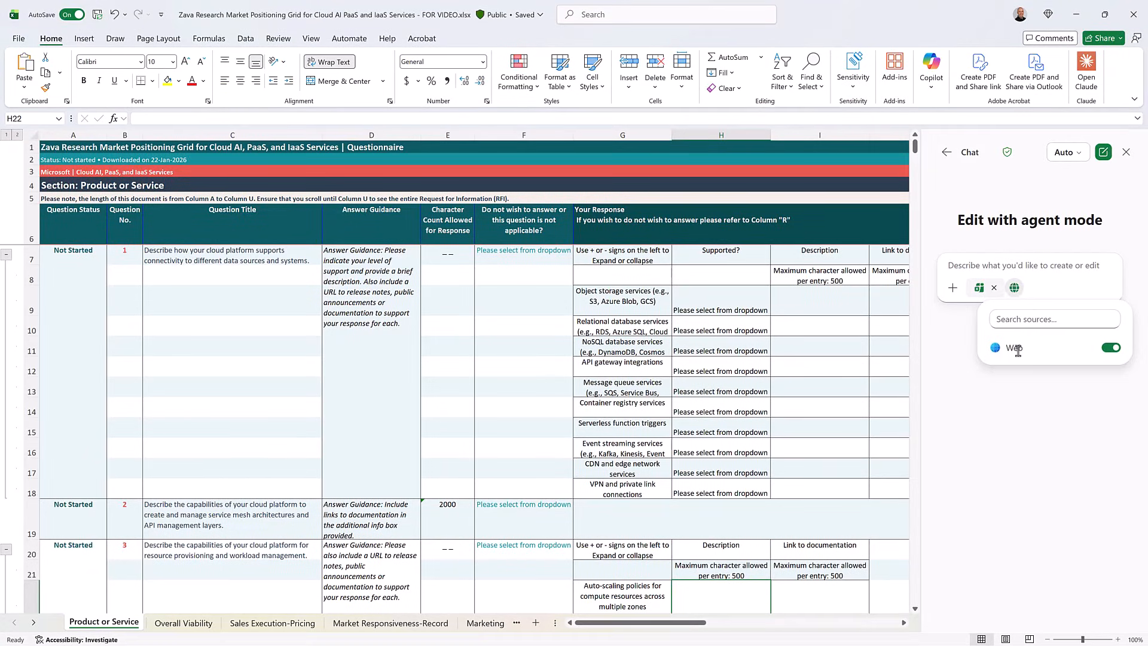
left_click(967, 395)
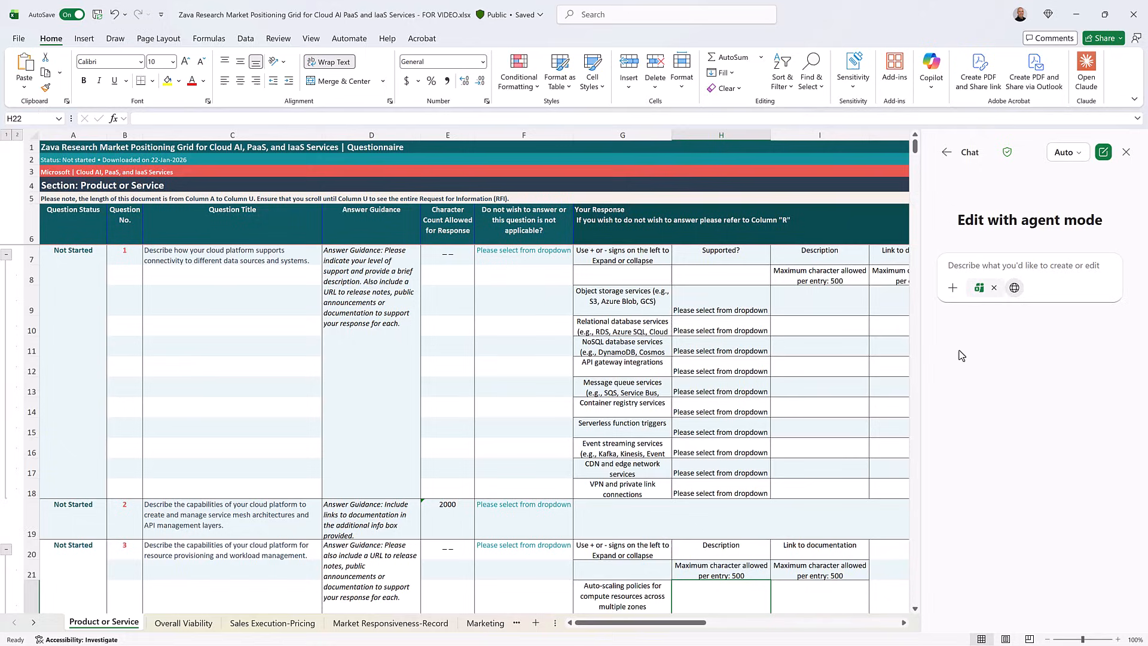
left_click(951, 288)
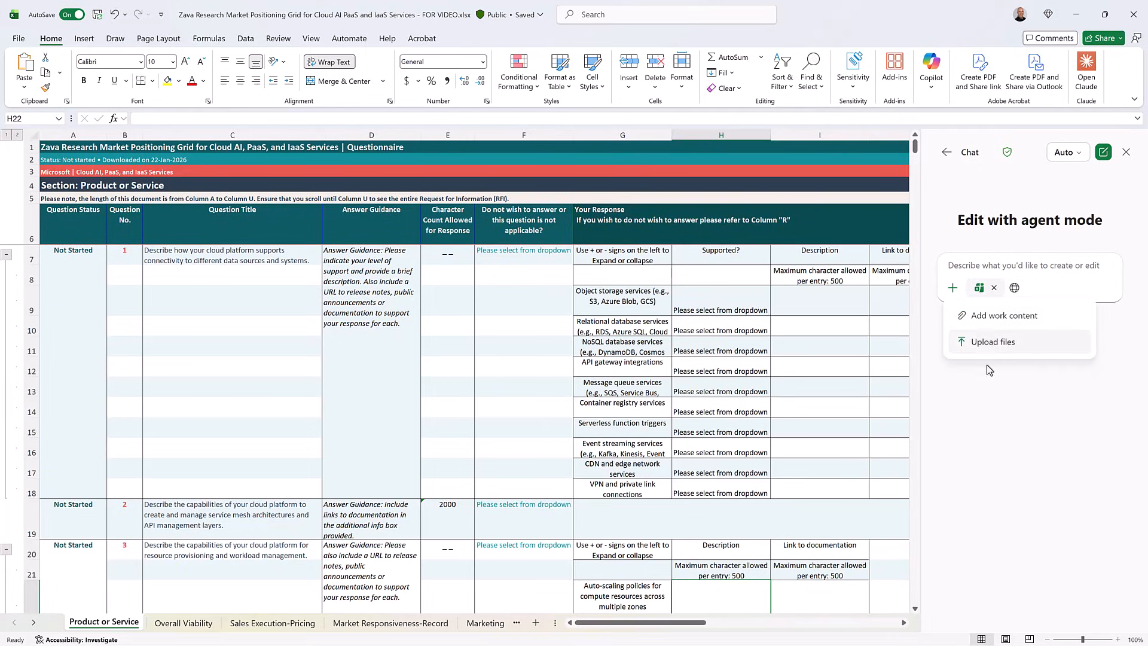
left_click(1009, 444)
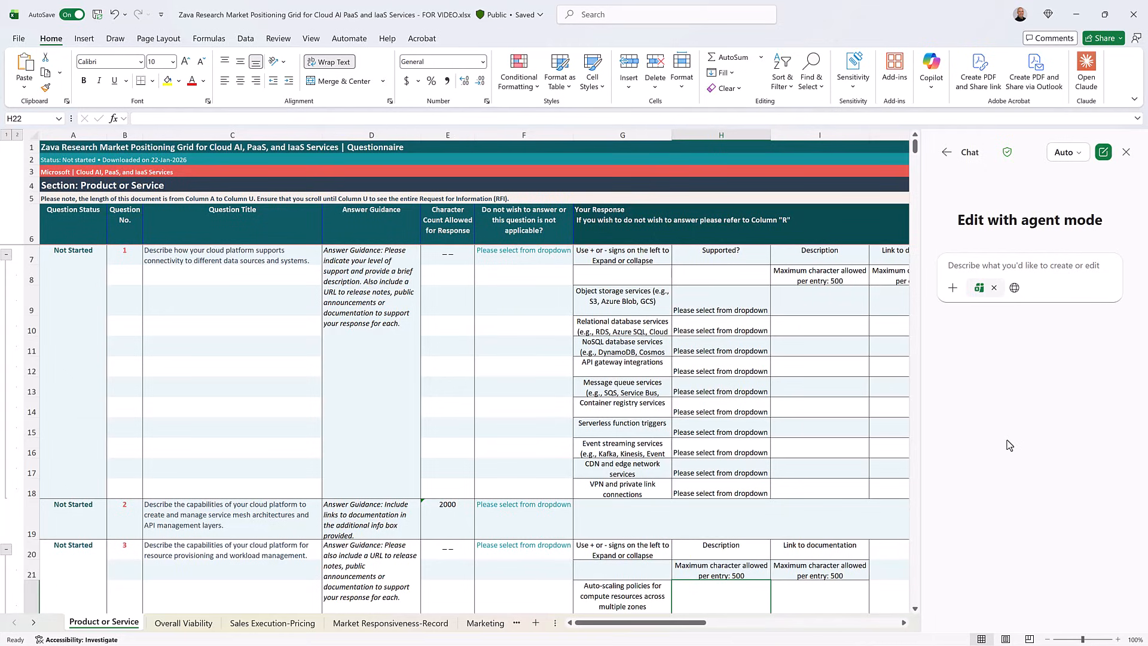
- Paste the copied questionnaire plan into the agent prompt and submit it
key("ctrl+v")
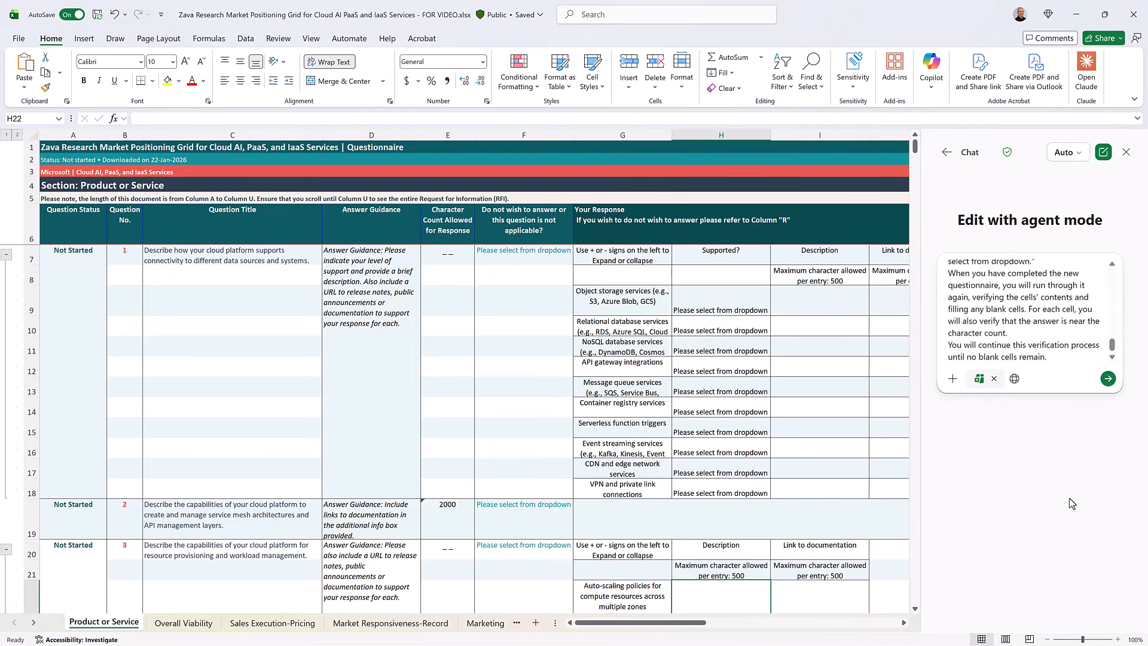
left_click(1107, 379)
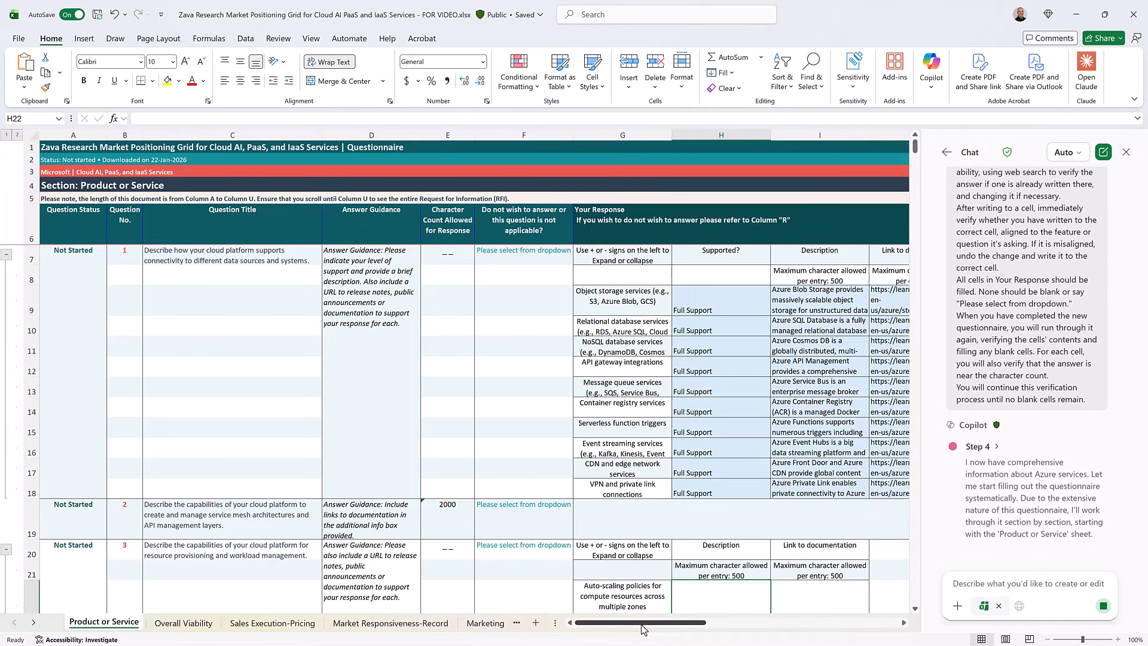
- Examine the agent's support, description and documentation link answers for object storage services in row 9
left_click_drag(647, 629, 671, 630)
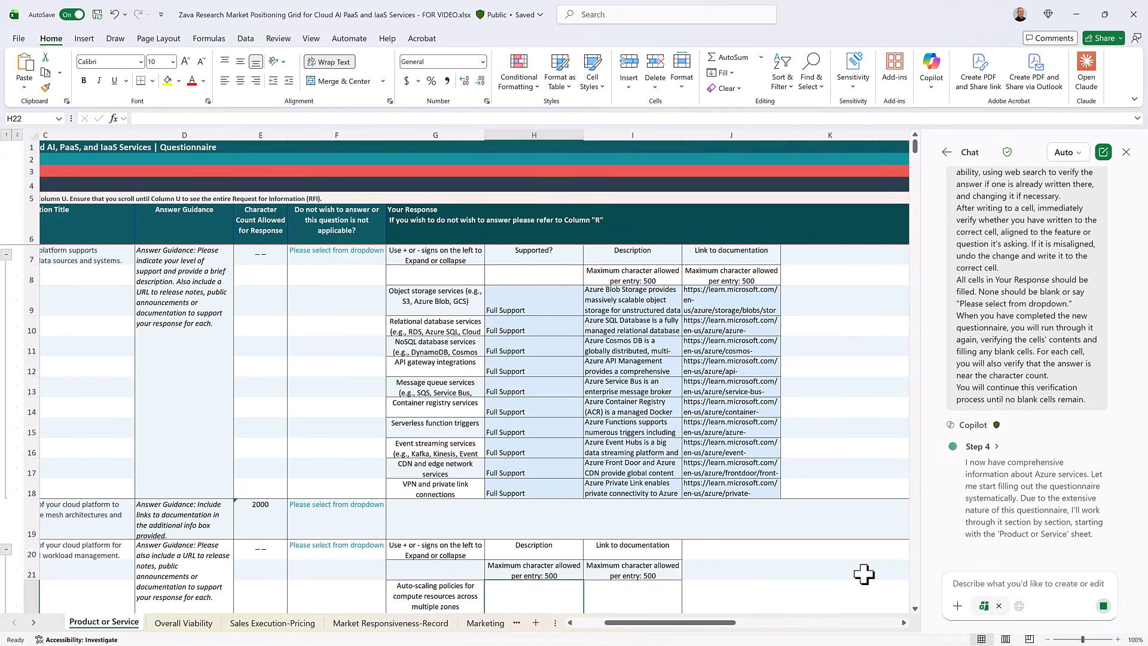
left_click(445, 305)
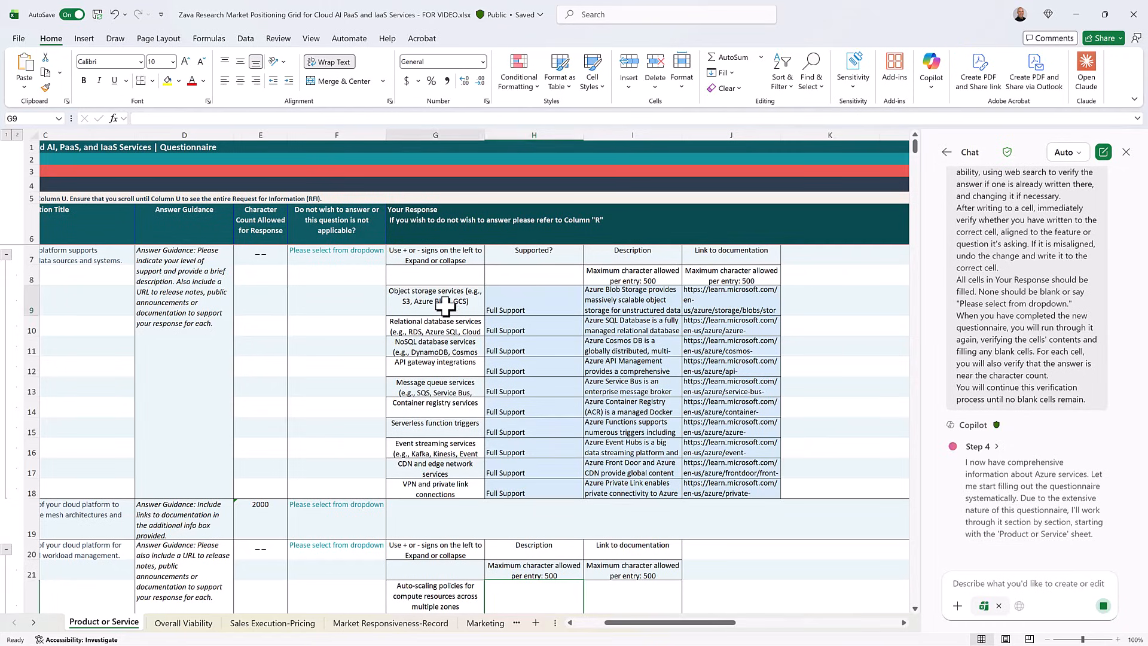
left_click(615, 304)
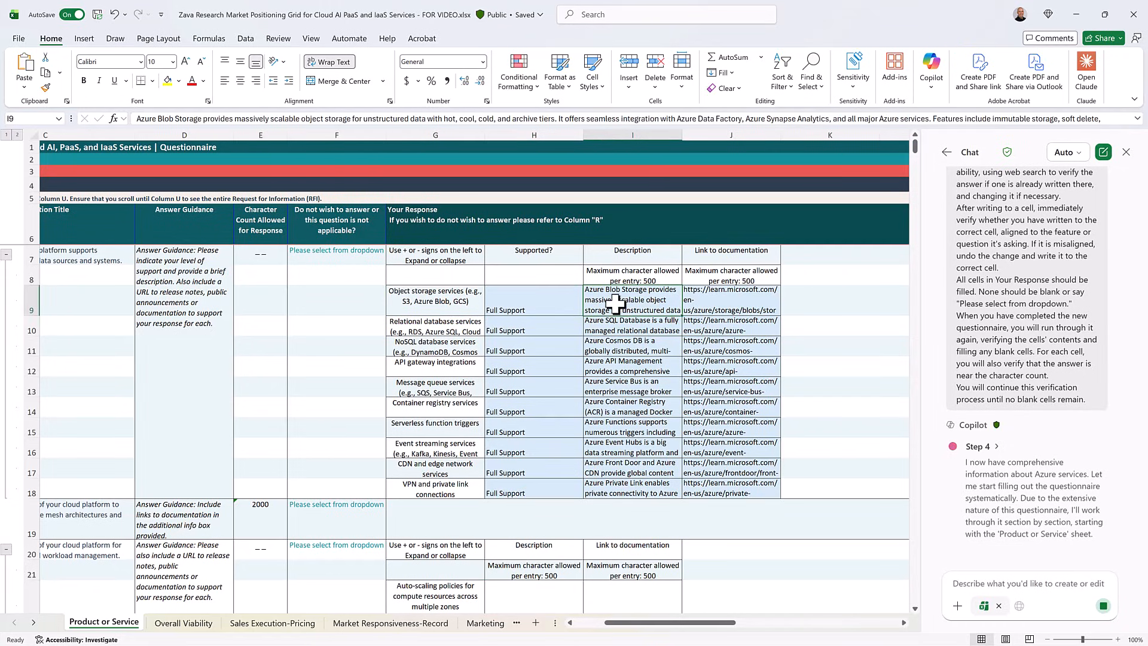
left_click(714, 307)
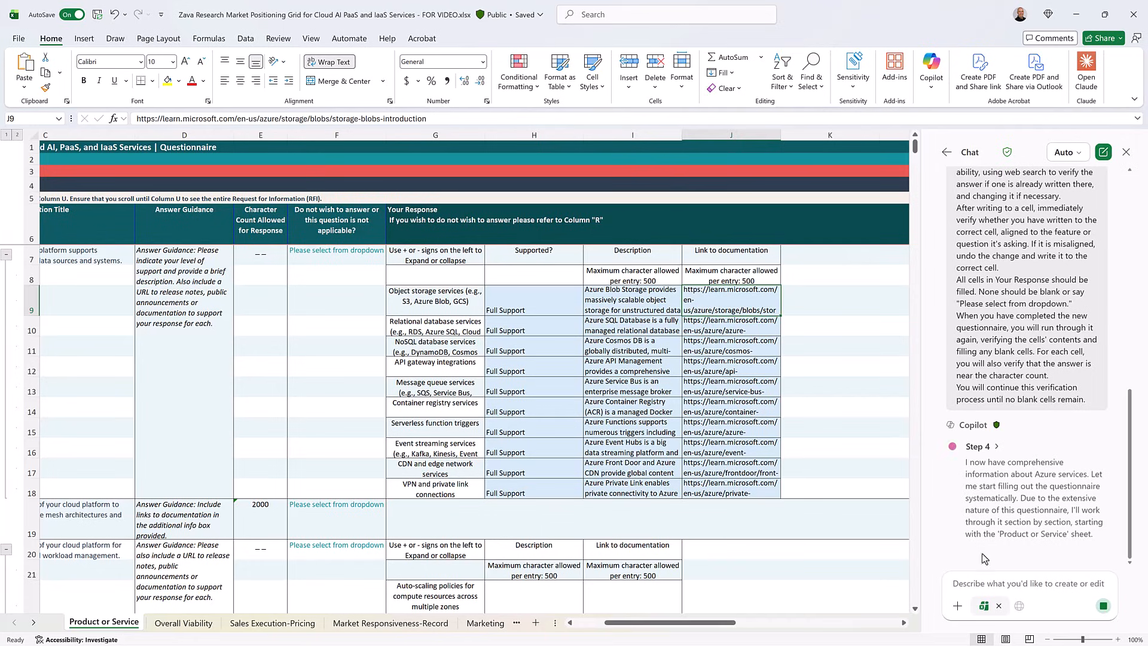
type("continue")
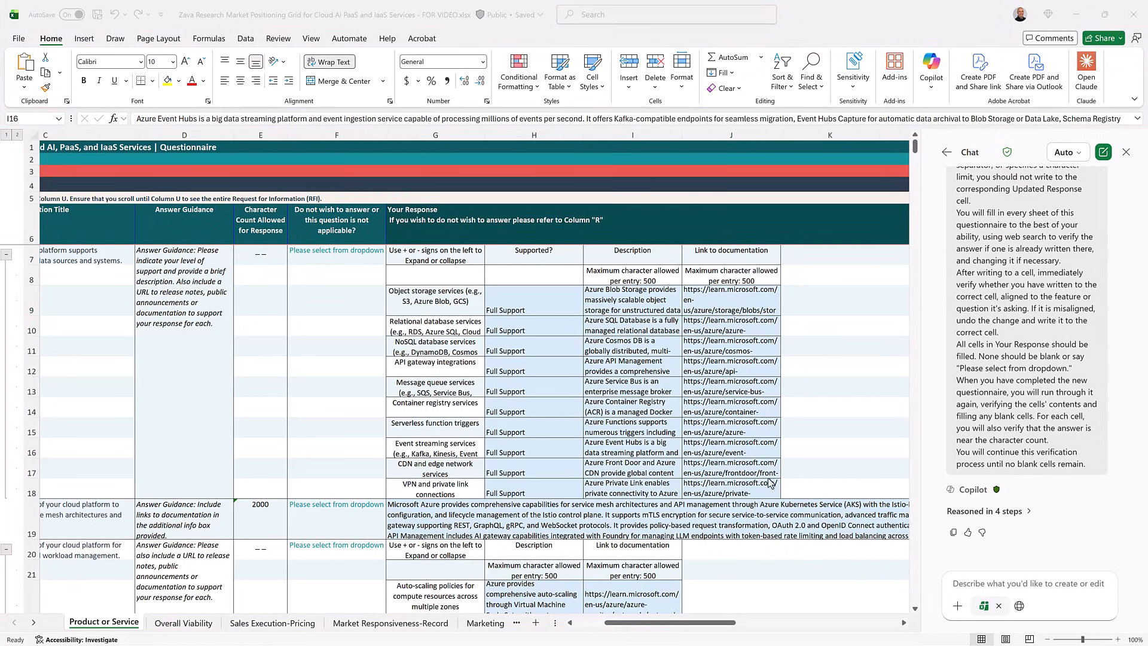
- Select the event streaming services answers in H16:J16 and send the agent the request "Here mention also Confluent"
left_click(614, 449)
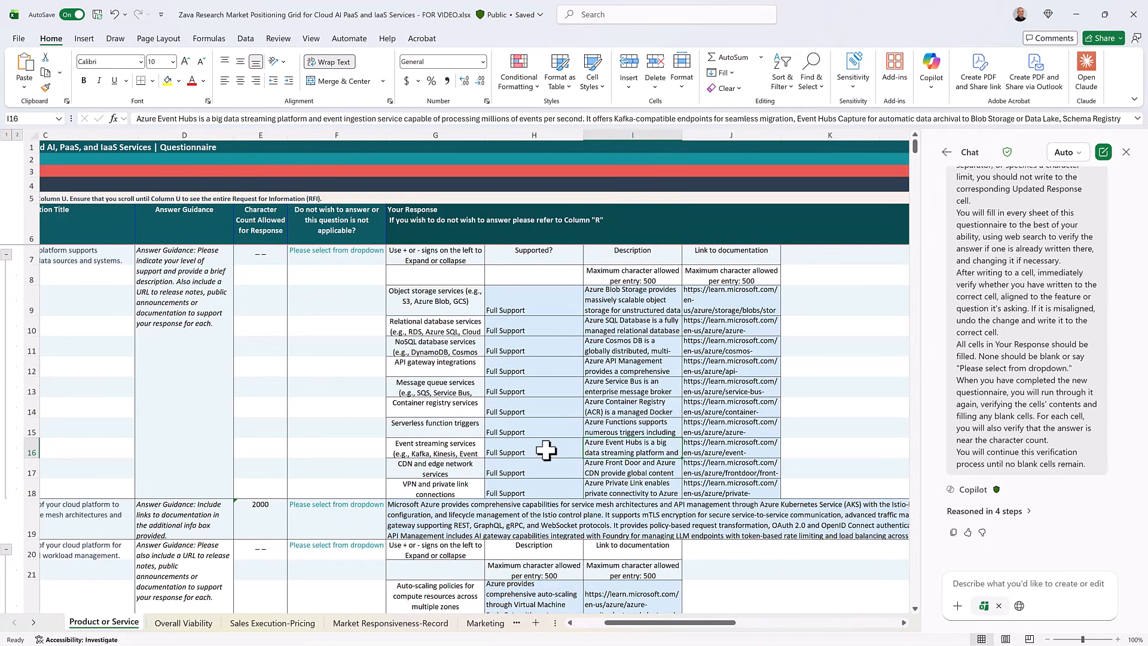
left_click_drag(546, 451, 714, 451)
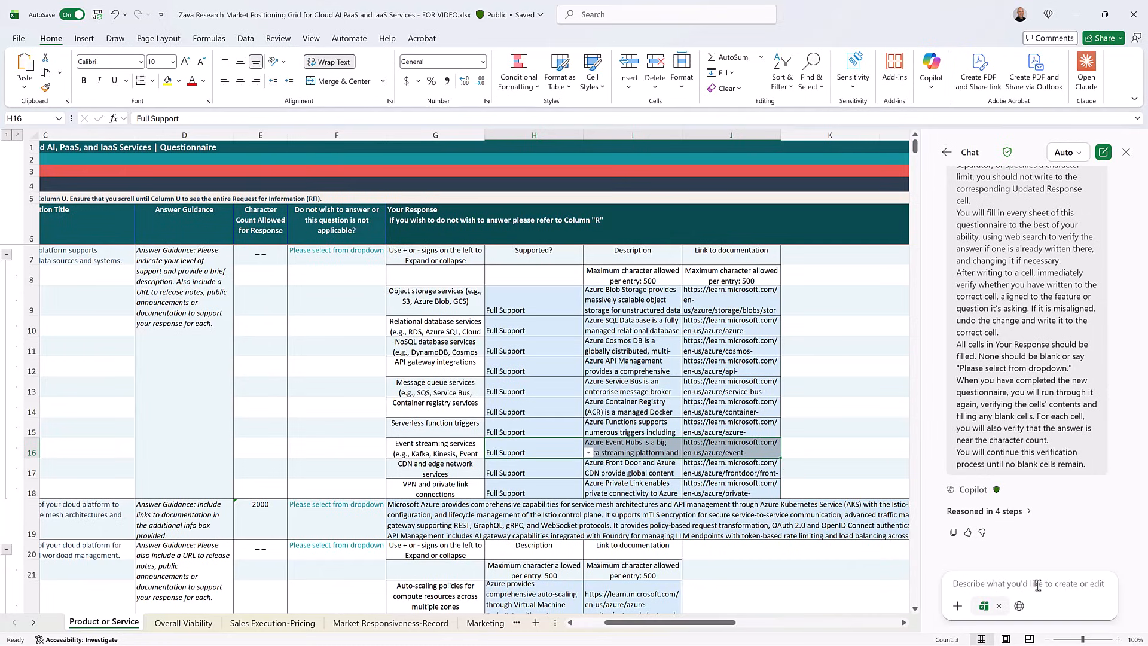
type("Here mention also Confluent")
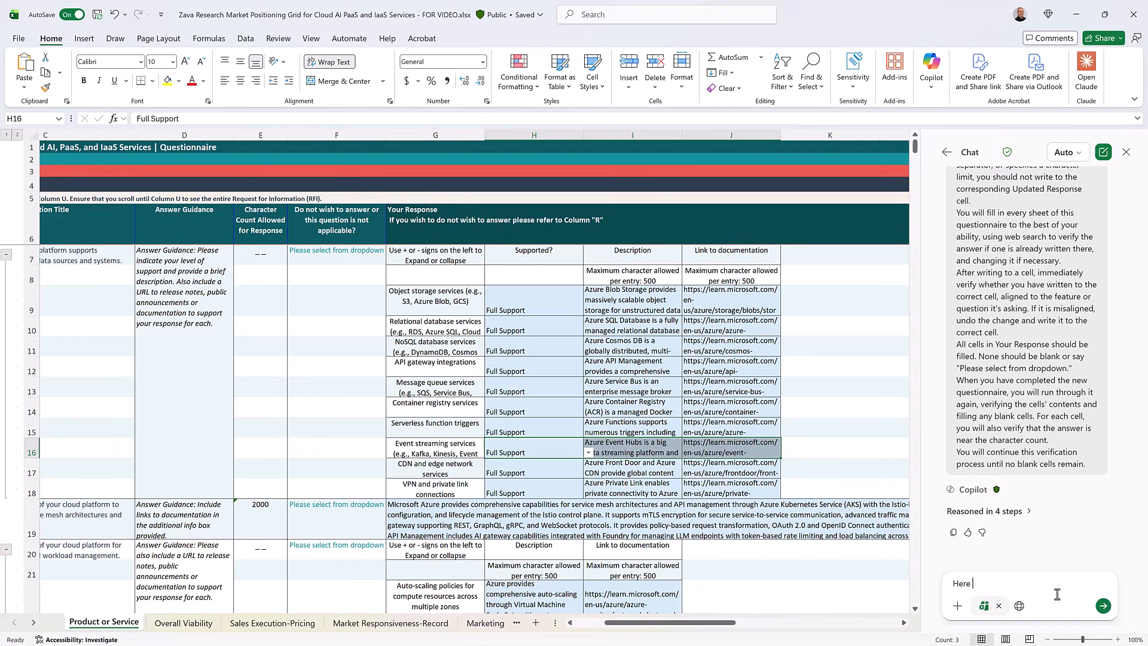
left_click(1103, 606)
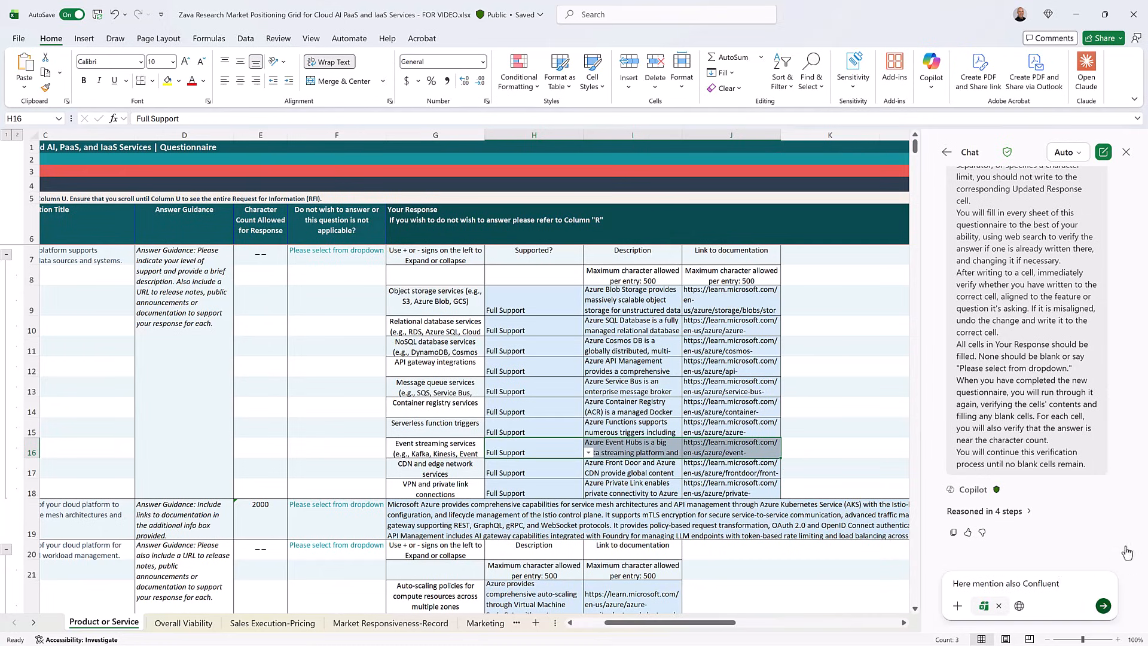